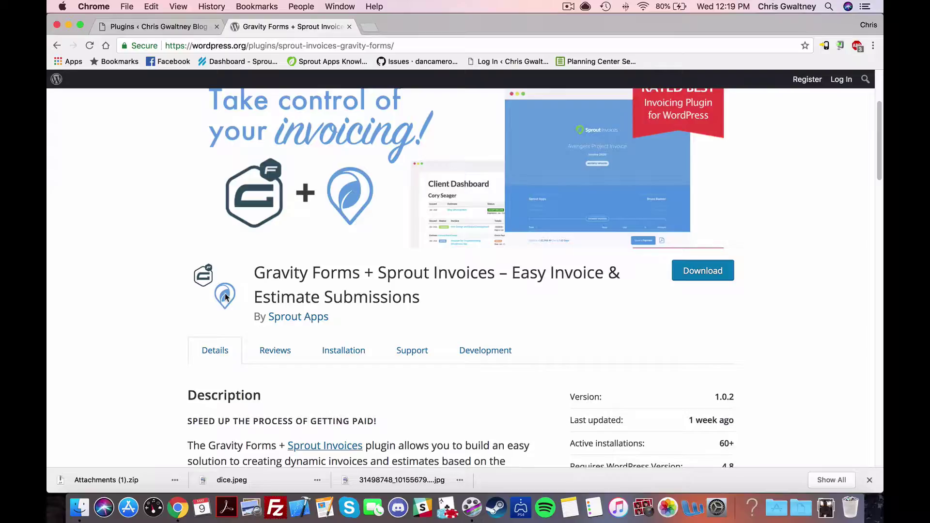
# - Go from the installed plugins page to the Gravity Forms Forms list showing the Test form
pyautogui.scroll(-5, 267, 296)
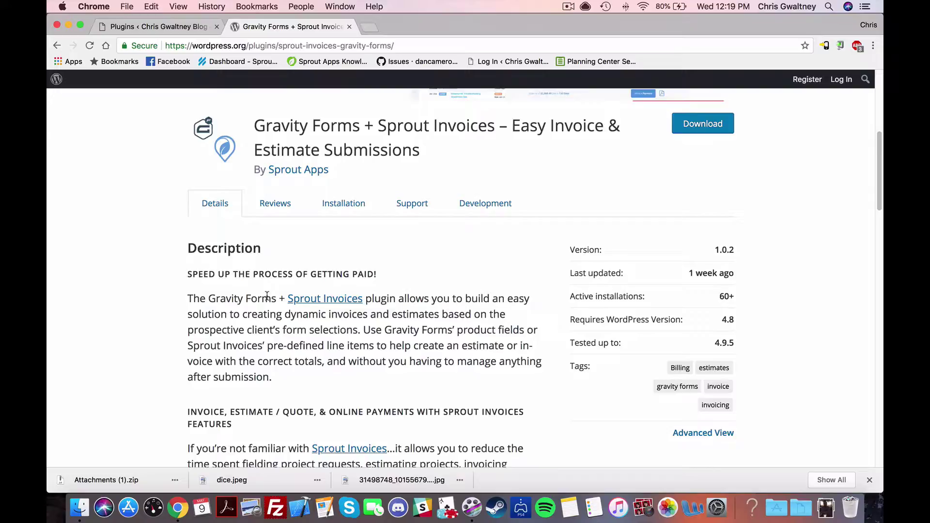
pyautogui.scroll(4, 267, 295)
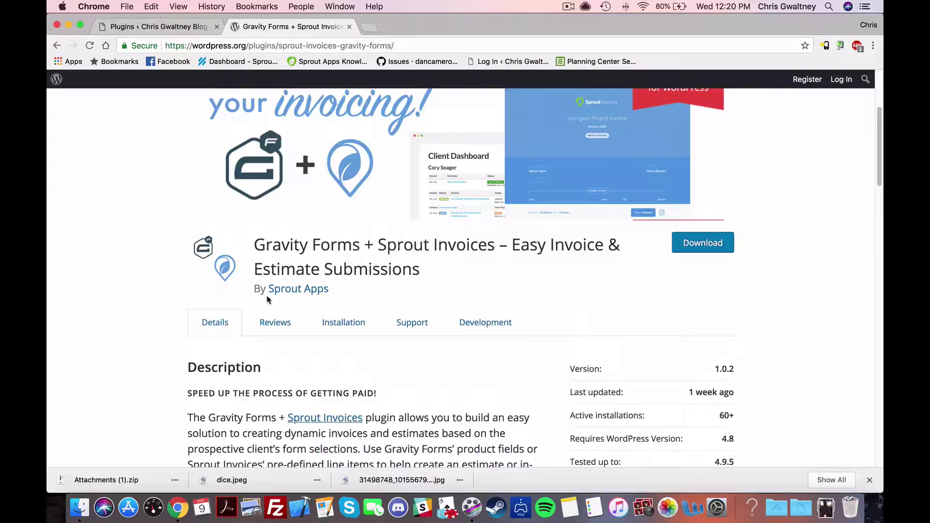
pyautogui.scroll(-5, 267, 299)
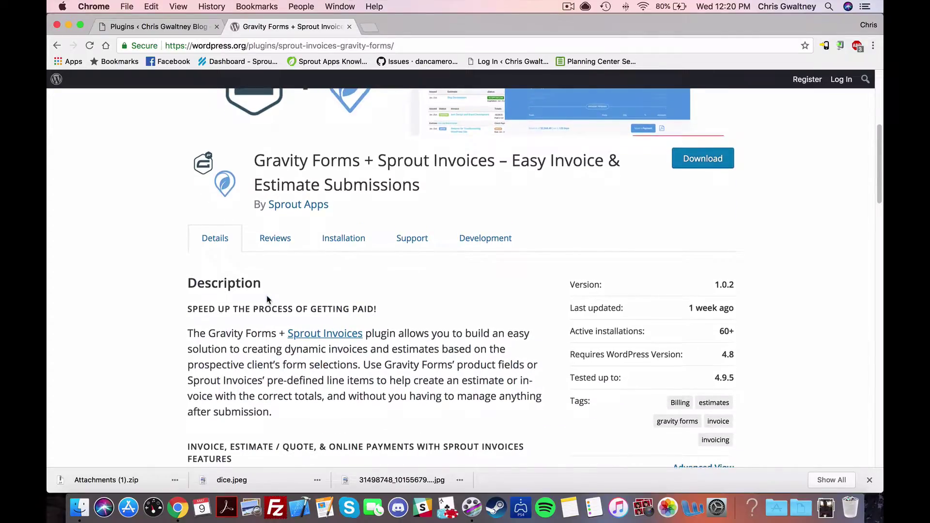
pyautogui.scroll(2, 267, 298)
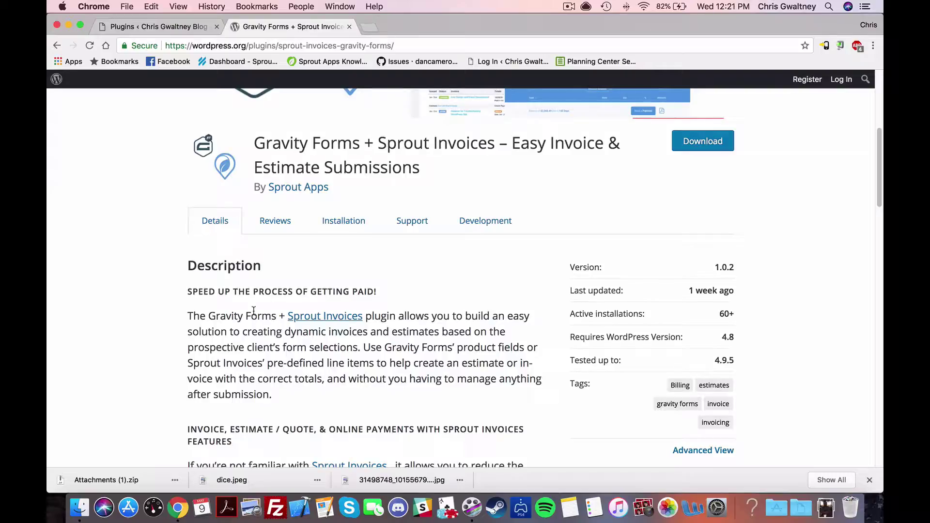
pyautogui.click(173, 29)
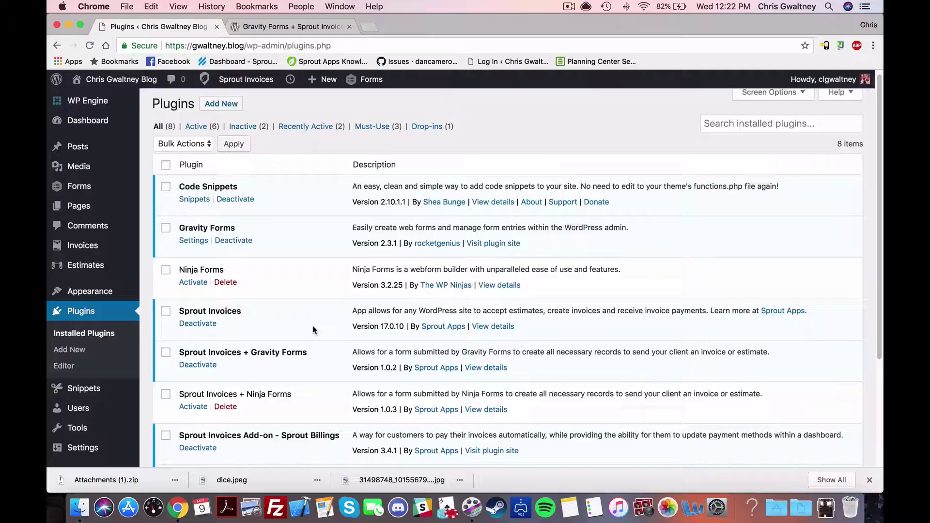
pyautogui.scroll(-1, 312, 330)
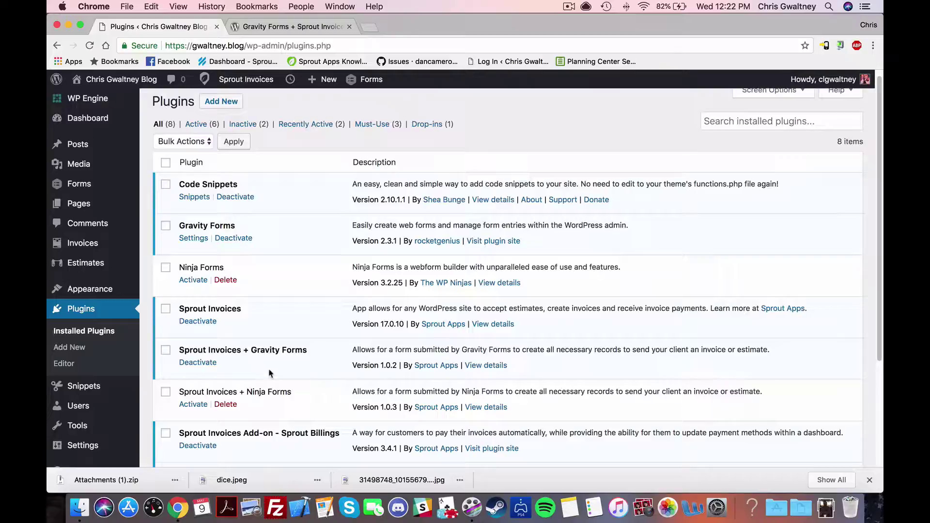
pyautogui.click(85, 186)
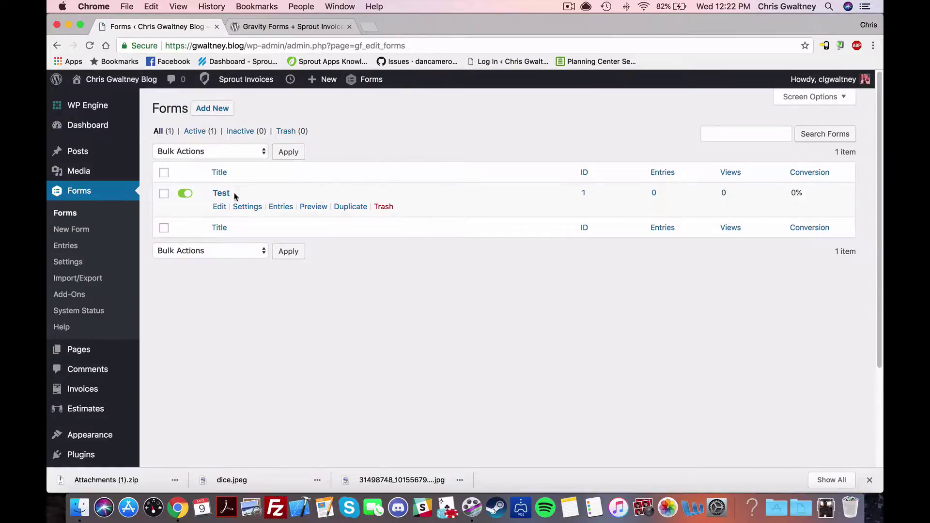
# - Open the Test form and go to its Settings > Sprout Invoices feeds page
pyautogui.click(221, 193)
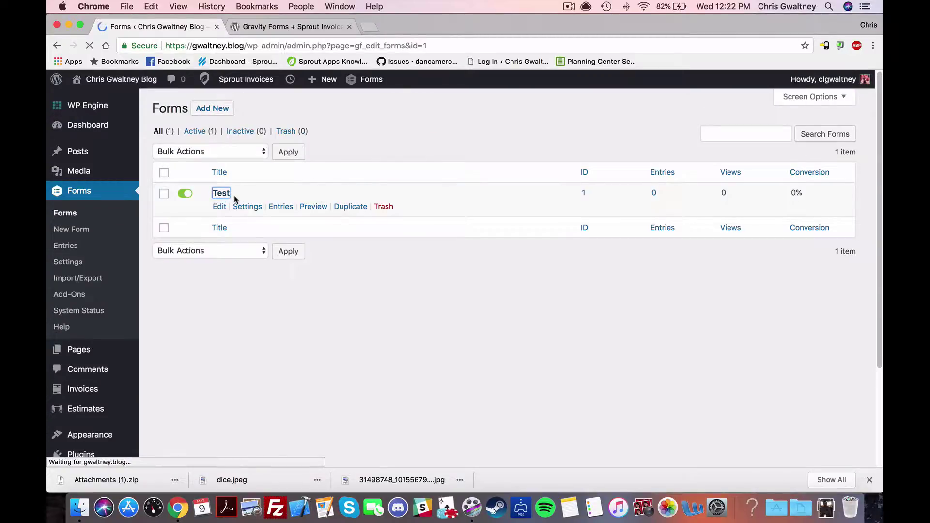
pyautogui.moveTo(261, 215)
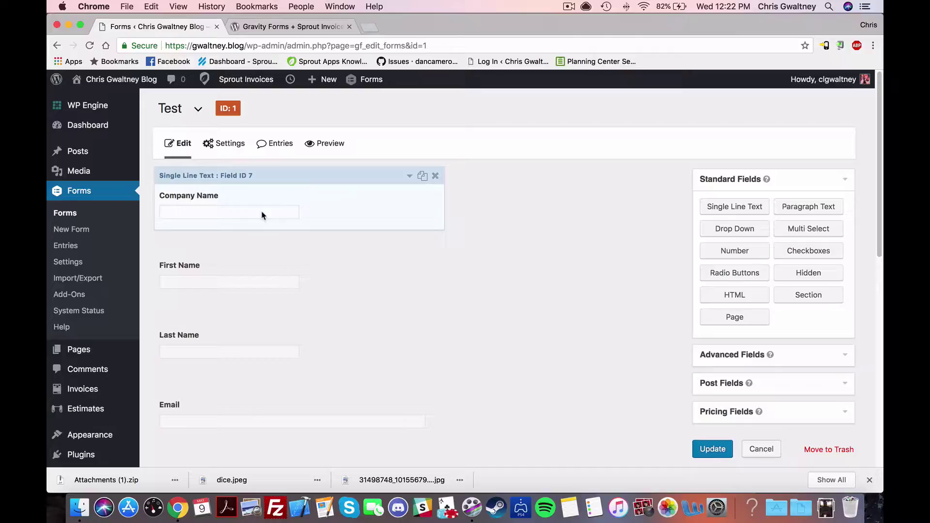
pyautogui.scroll(-6, 483, 267)
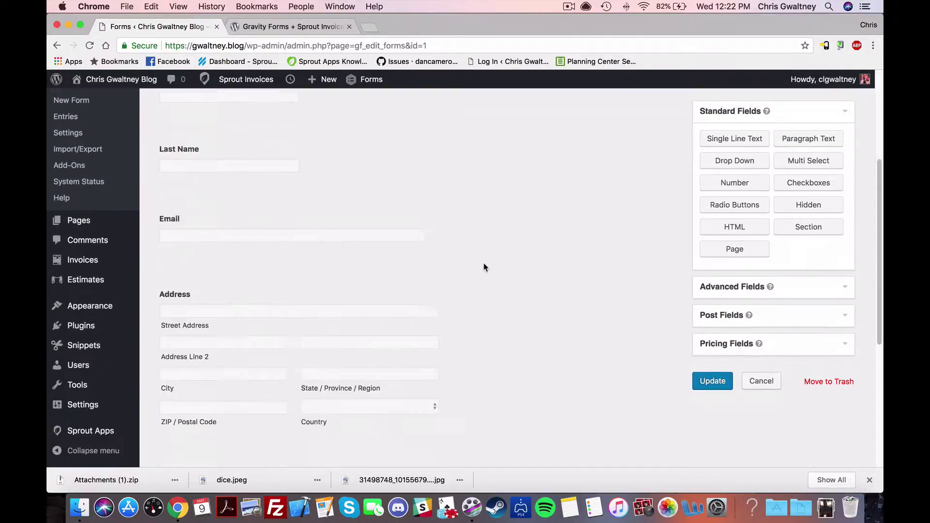
pyautogui.scroll(8, 484, 269)
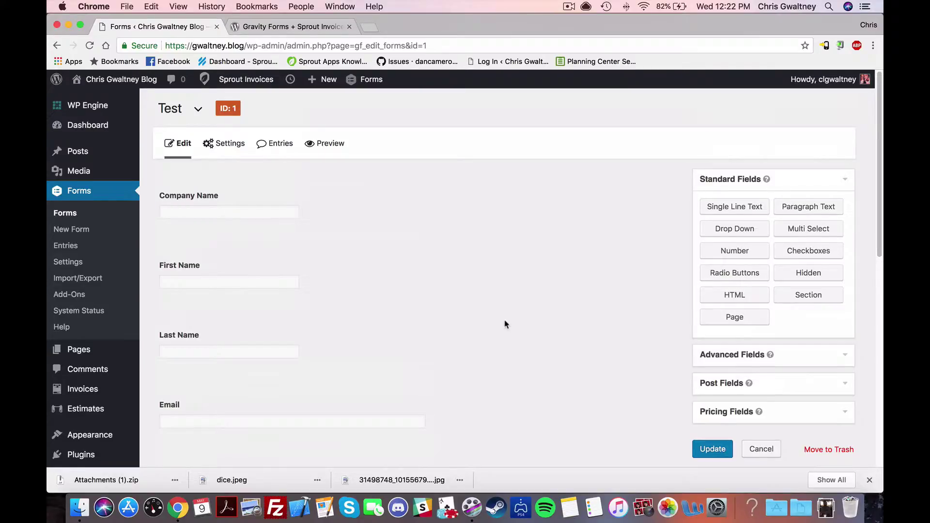
pyautogui.moveTo(238, 148)
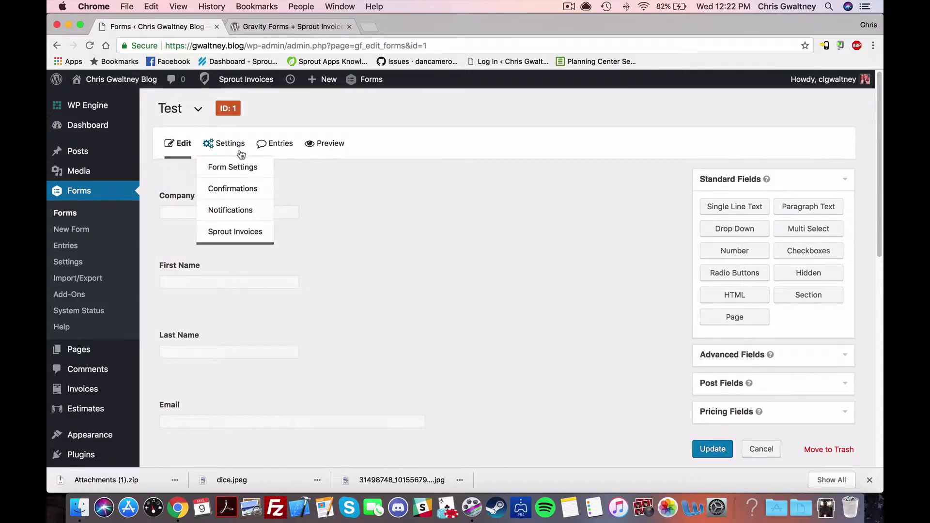
pyautogui.click(234, 235)
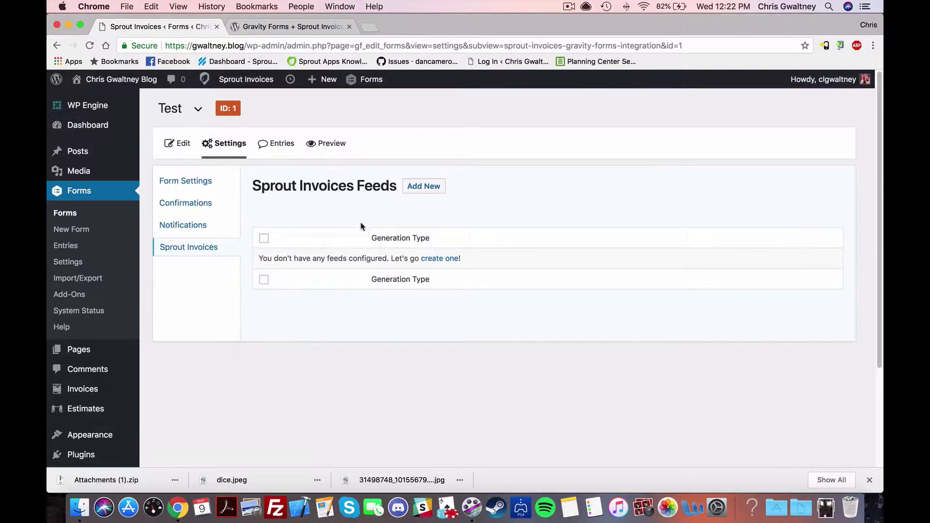
# - Start a new feed generating an Estimate and Client Record, titled from the Form Title
pyautogui.click(433, 192)
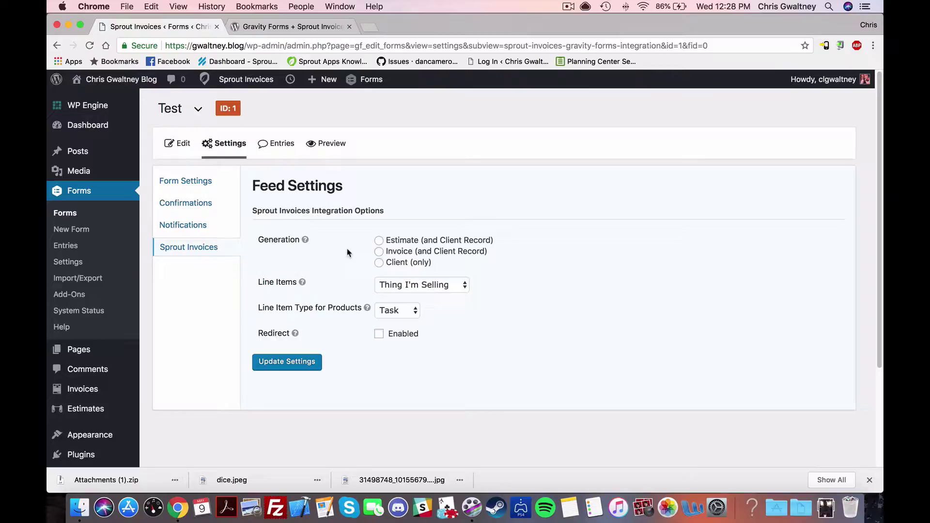
pyautogui.click(380, 240)
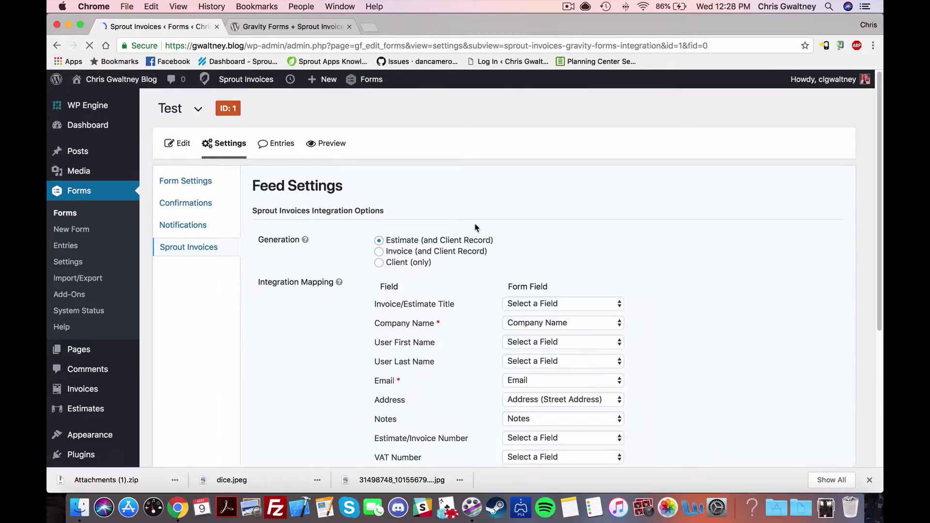
pyautogui.click(571, 307)
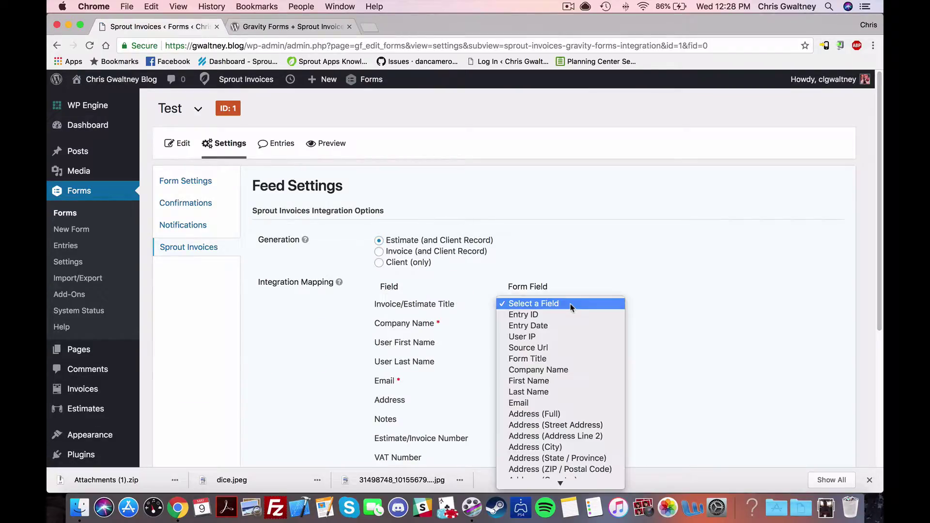
pyautogui.click(528, 358)
pyautogui.scroll(-2, 662, 301)
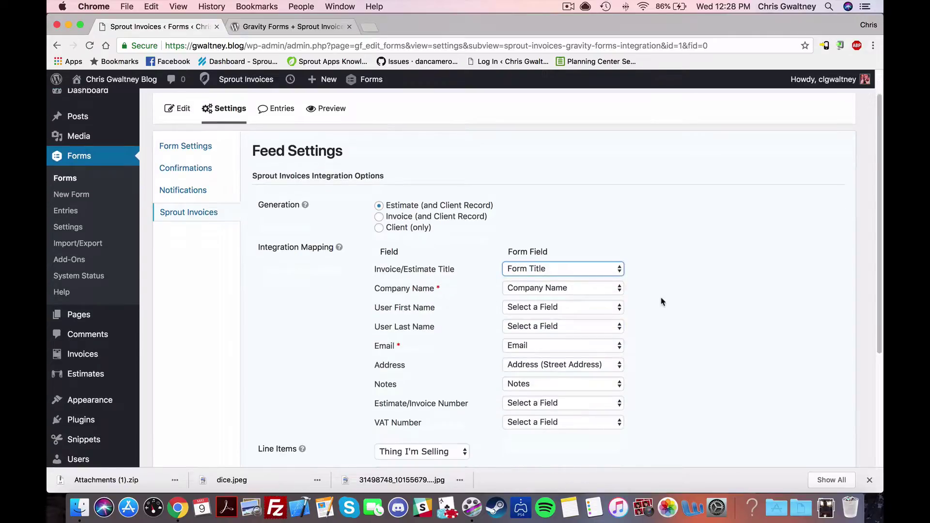
# - Map the user's First Name, Last Name and full Address to the form's fields
pyautogui.click(574, 307)
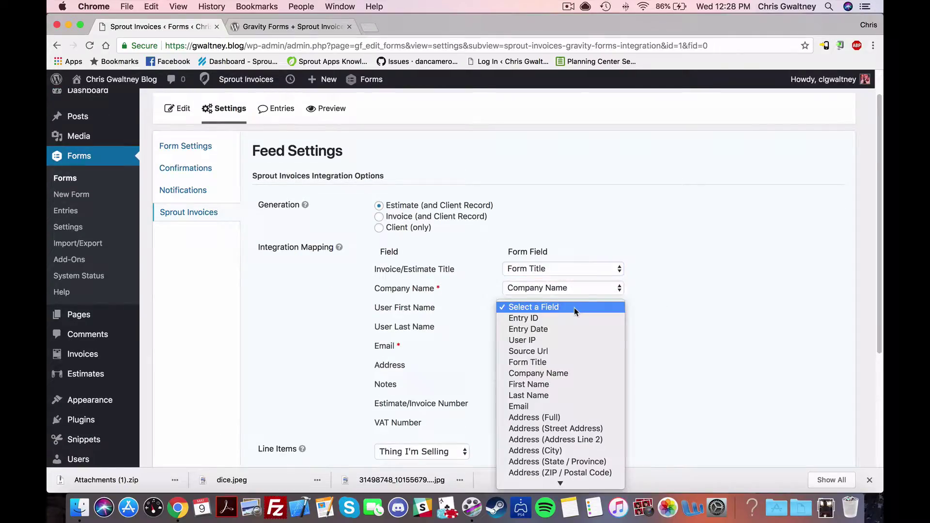
pyautogui.click(551, 386)
pyautogui.click(557, 326)
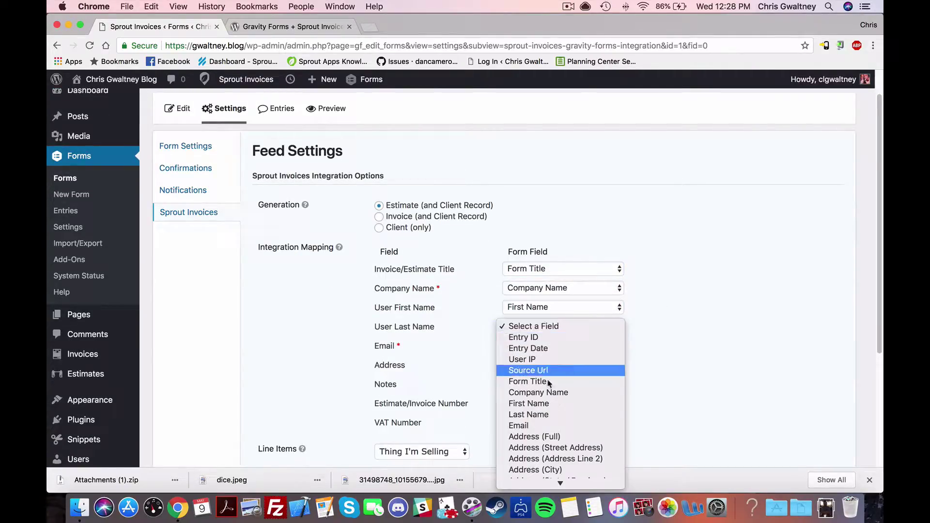
pyautogui.click(529, 415)
pyautogui.scroll(-1, 685, 318)
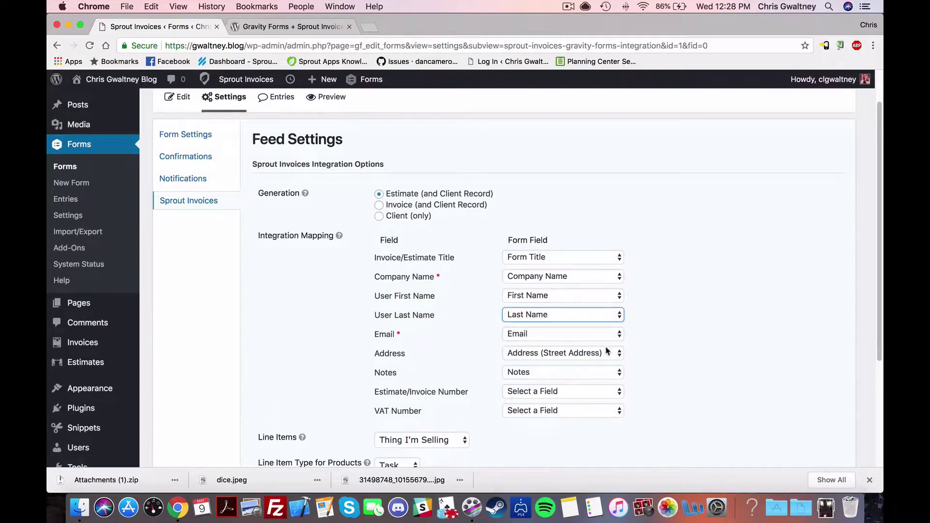
pyautogui.click(573, 357)
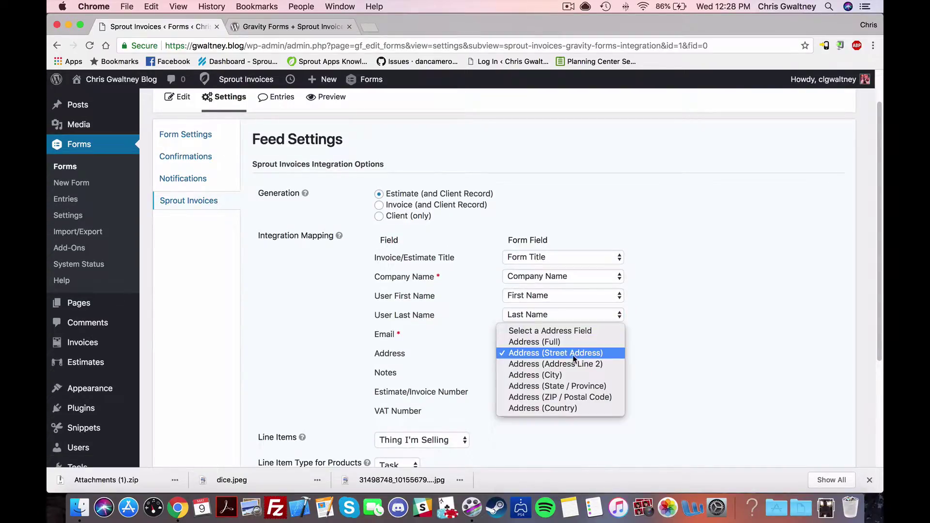
pyautogui.click(550, 344)
pyautogui.scroll(-3, 454, 388)
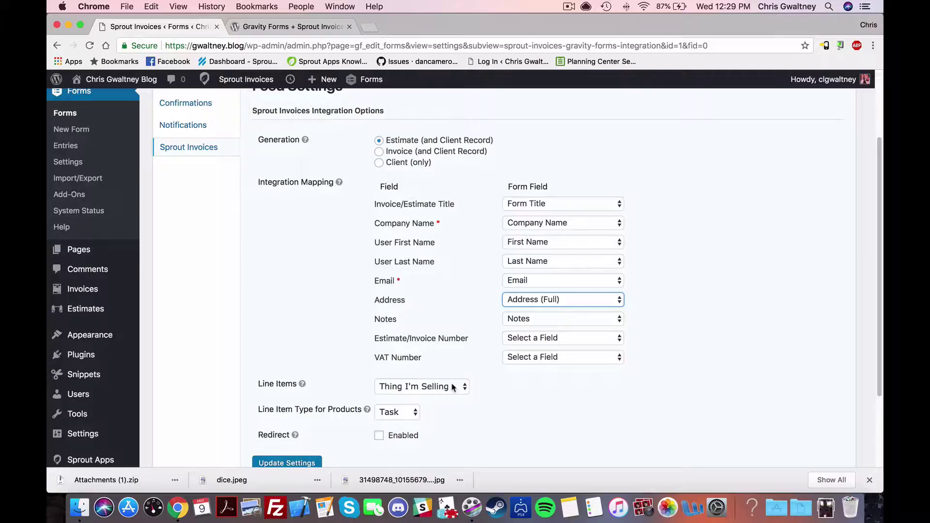
# - Use Thing I'm Selling as the line items source and save the feed settings
pyautogui.click(453, 387)
pyautogui.click(453, 386)
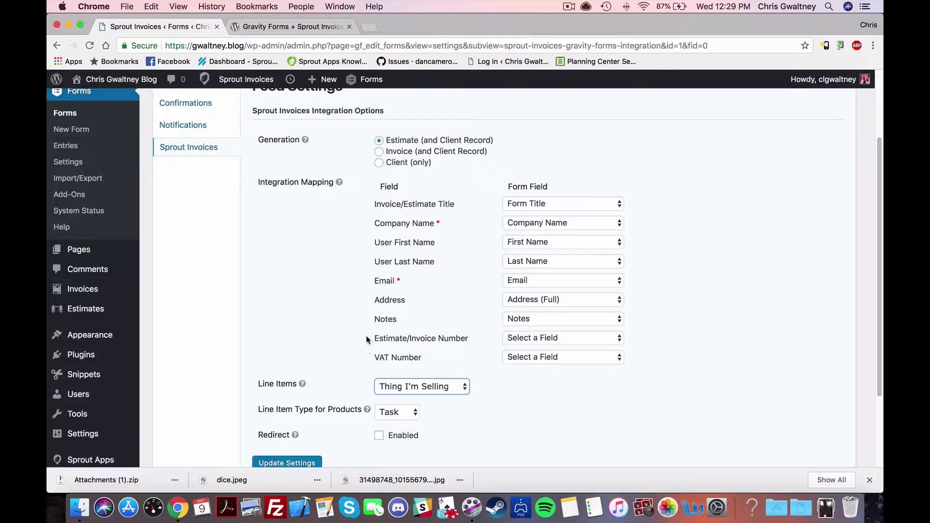
pyautogui.scroll(-2, 417, 359)
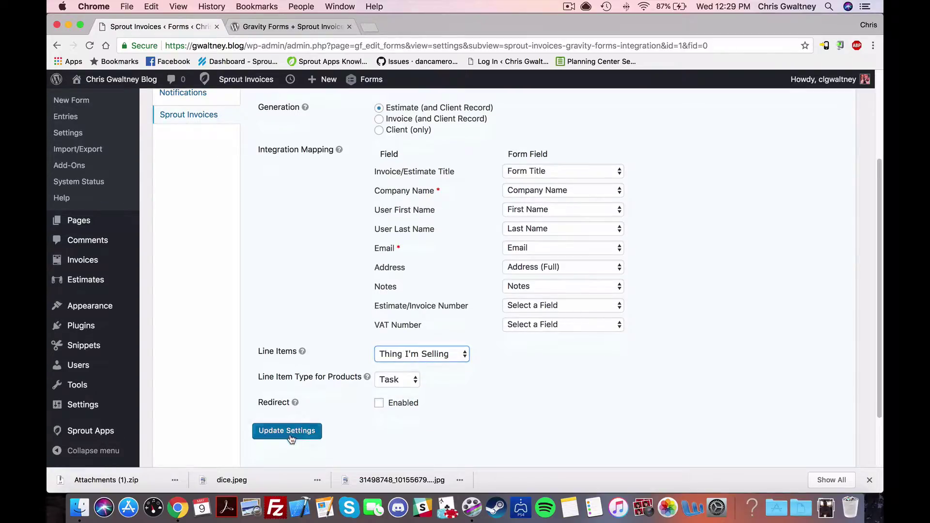
pyautogui.click(303, 428)
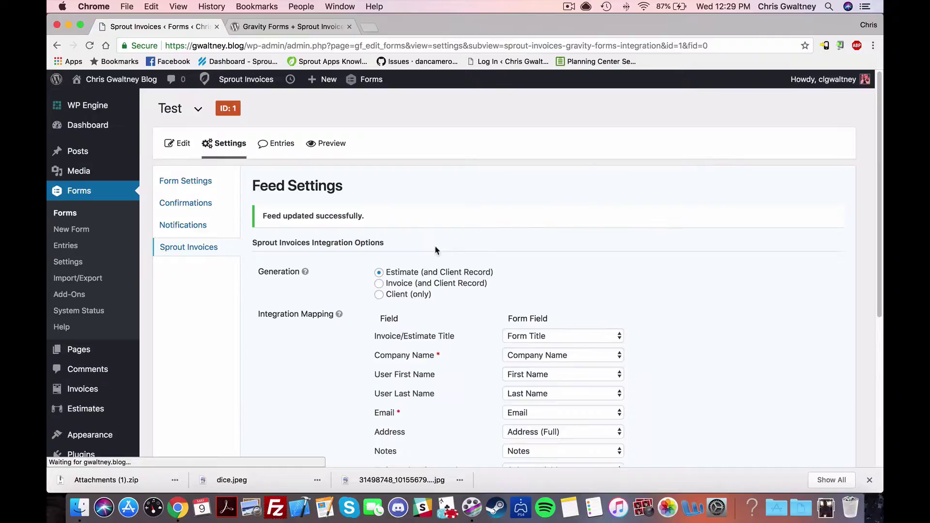
# - Add a Pricing Fields Product field to the Test form
pyautogui.click(176, 142)
pyautogui.scroll(-3, 559, 256)
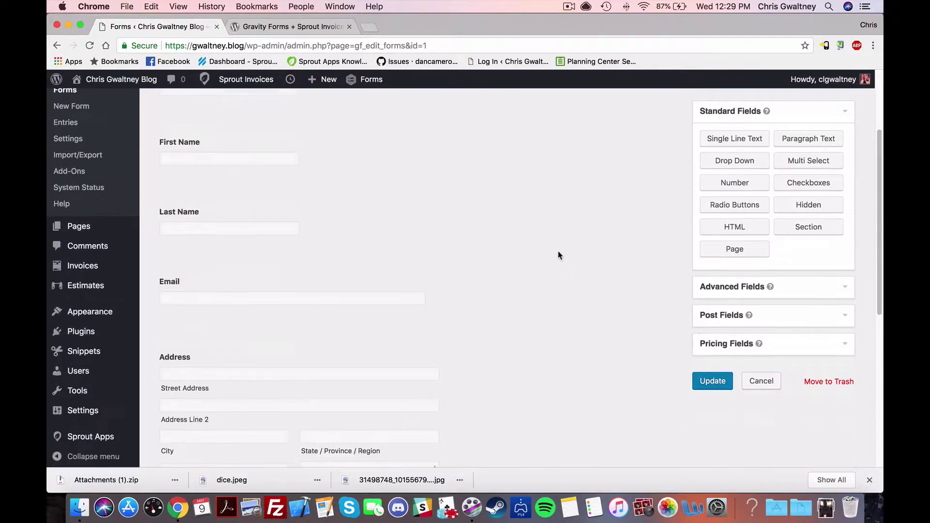
pyautogui.click(723, 345)
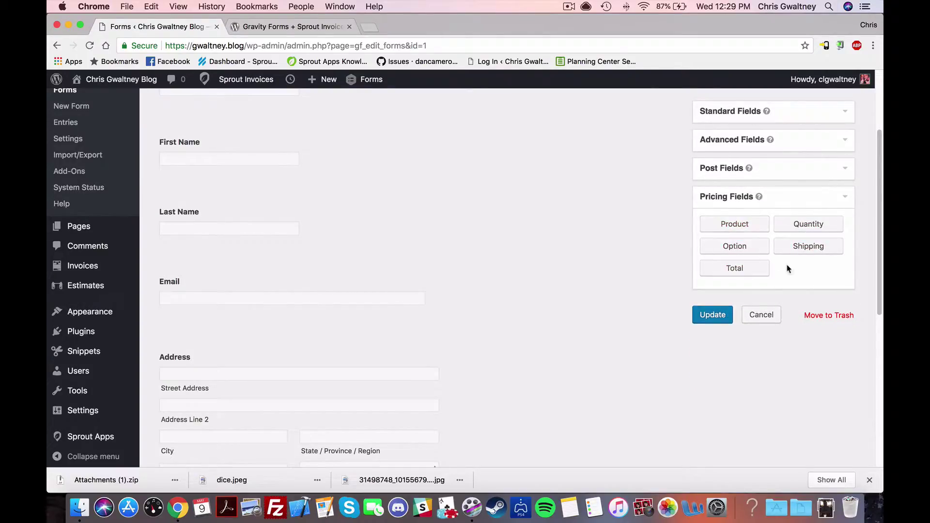
pyautogui.click(724, 226)
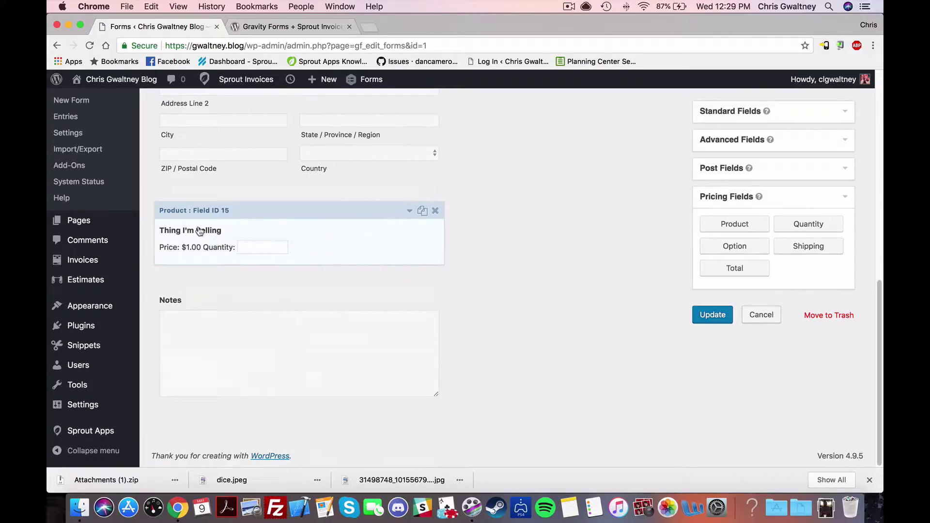
# - Return to the Test form's Sprout Invoices feeds list via Settings
pyautogui.scroll(1, 624, 260)
pyautogui.scroll(15, 623, 261)
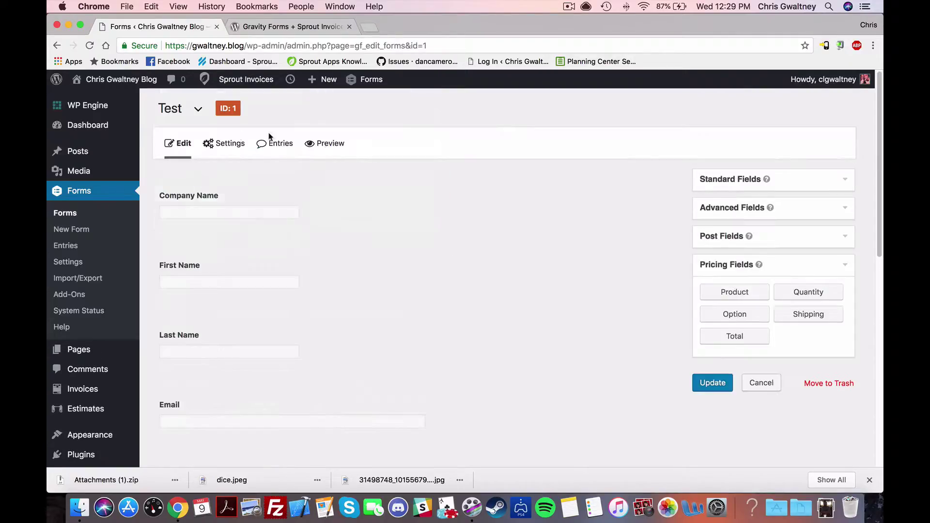
pyautogui.moveTo(224, 145)
pyautogui.click(233, 233)
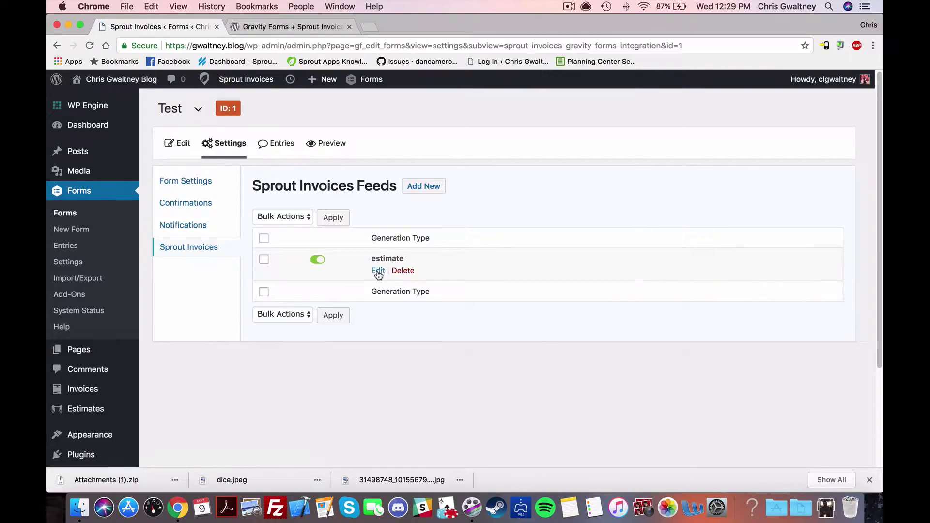
# - Edit the estimate feed, keep Thing I'm Selling as line items, enable Redirect and update
pyautogui.click(379, 271)
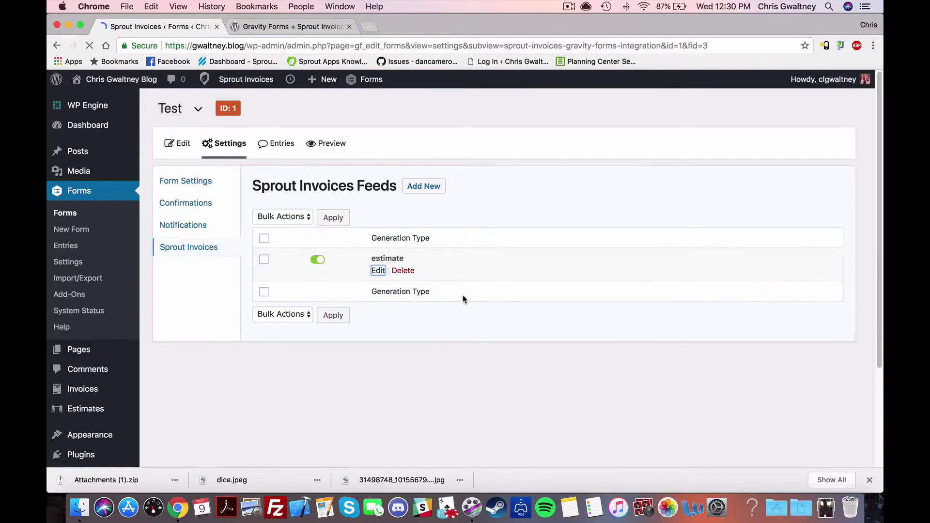
pyautogui.scroll(-5, 465, 298)
pyautogui.click(428, 318)
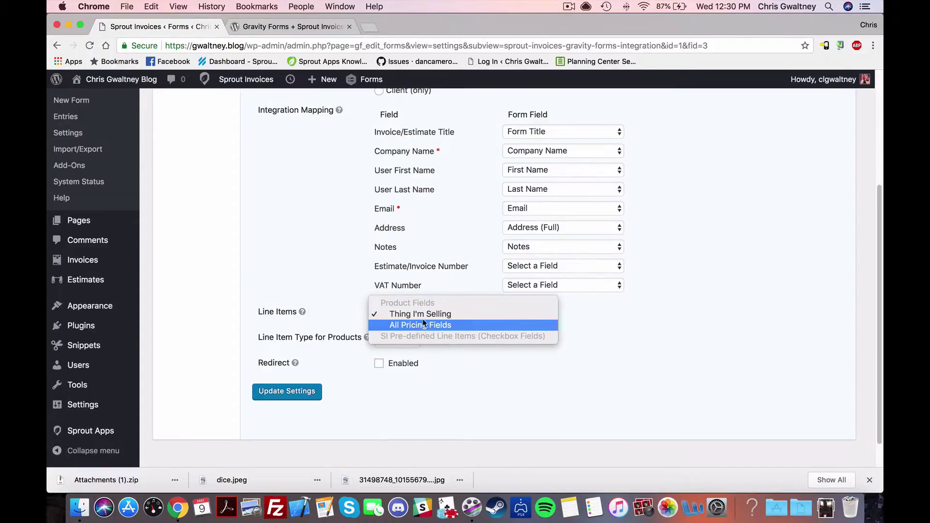
pyautogui.click(423, 315)
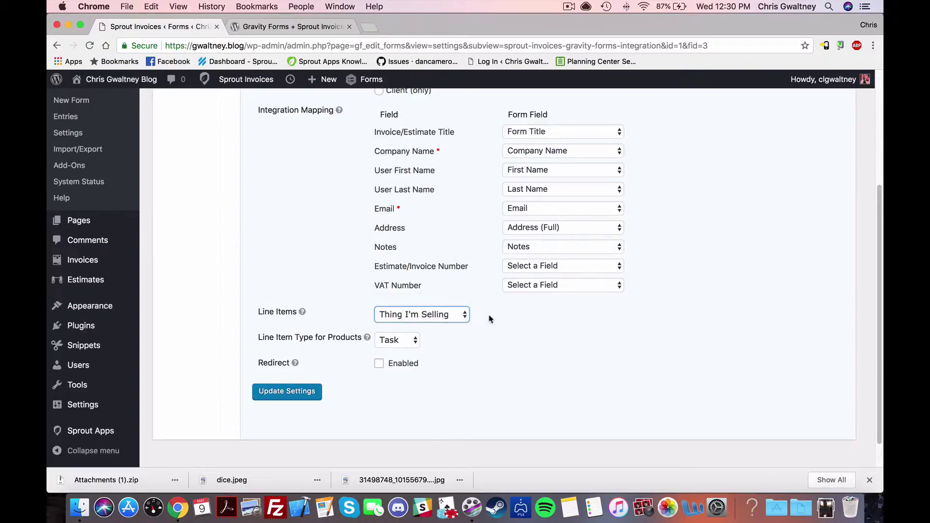
pyautogui.click(378, 365)
pyautogui.click(298, 395)
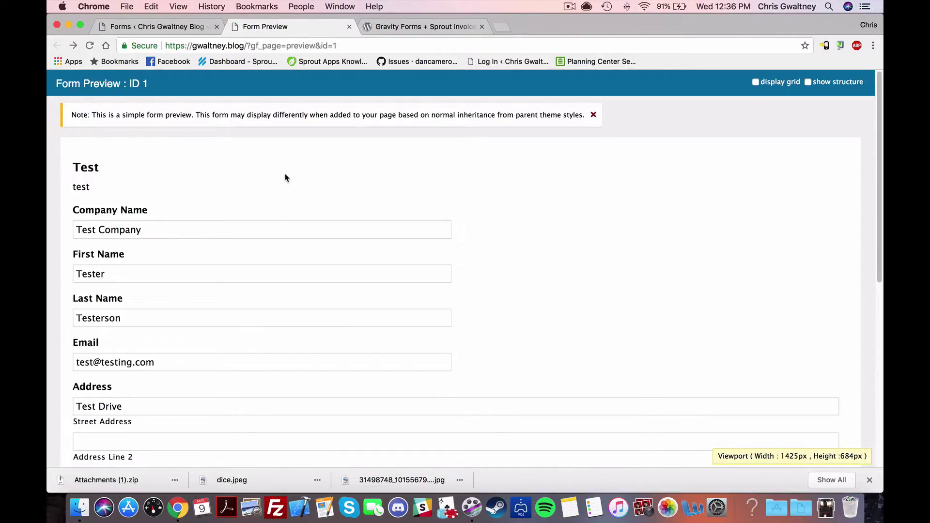
# - Submit the filled-in Test form preview for Test Company ordering 4 Thing I'm Selling
pyautogui.scroll(-10, 285, 177)
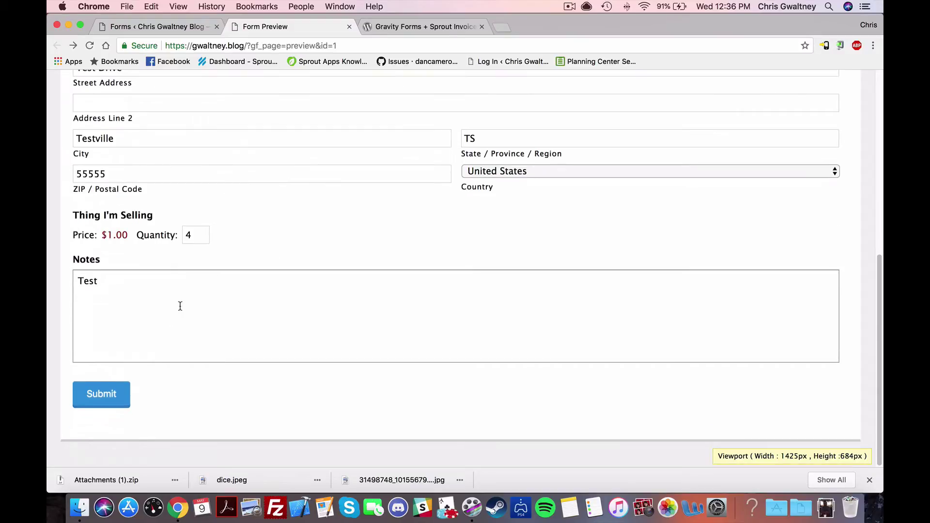
pyautogui.click(112, 395)
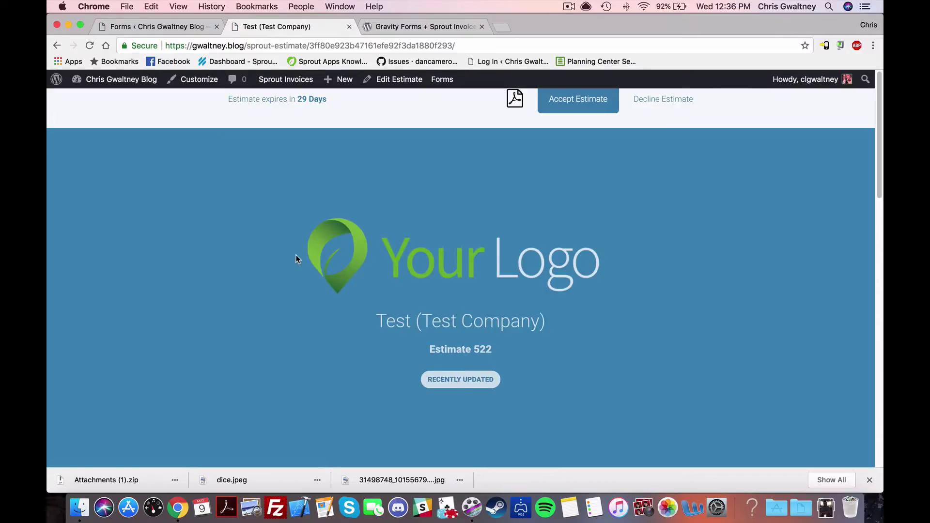
# - Check Estimate 522's line items, $4 for 4 Thing I'm Selling, then return to Forms
pyautogui.scroll(-3, 359, 271)
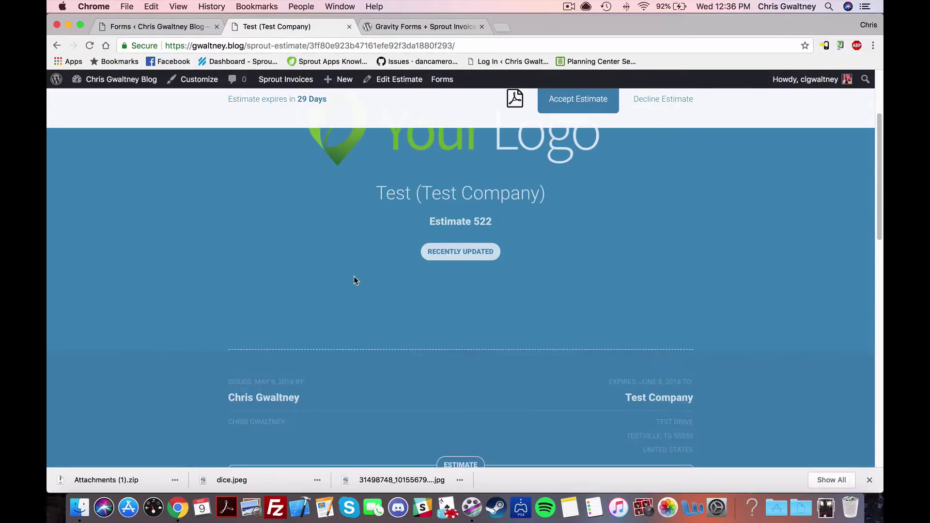
pyautogui.scroll(-2, 354, 280)
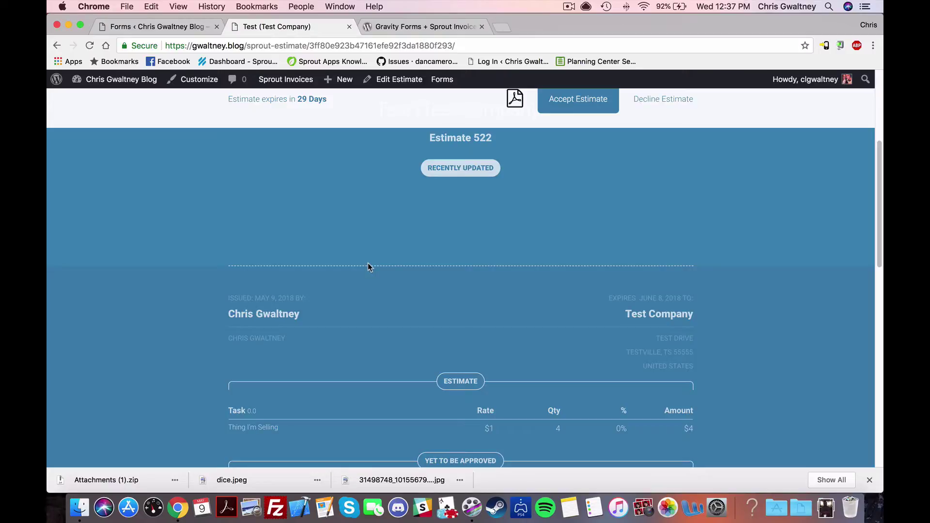
pyautogui.click(176, 27)
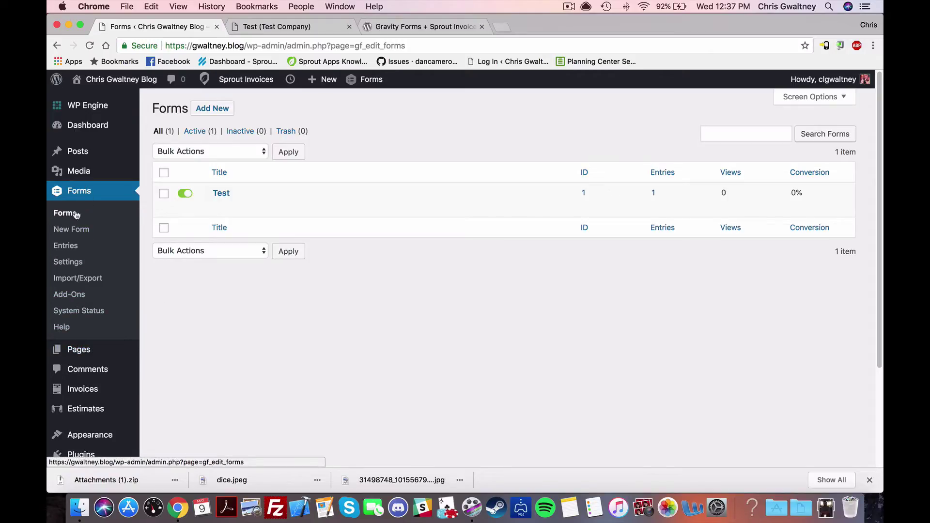
# - View the Sprout Invoices Estimates list, then the Clients list holding Test Company
pyautogui.moveTo(88, 415)
pyautogui.click(178, 412)
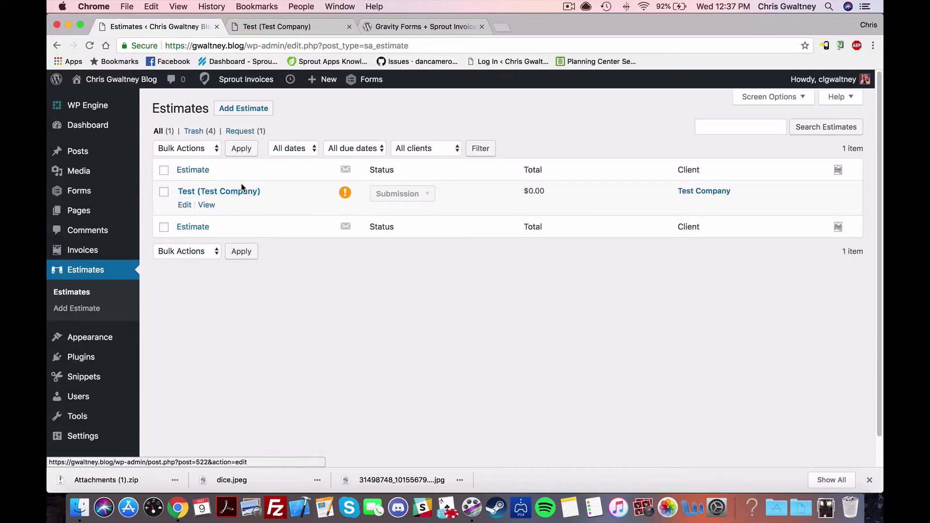
pyautogui.moveTo(91, 249)
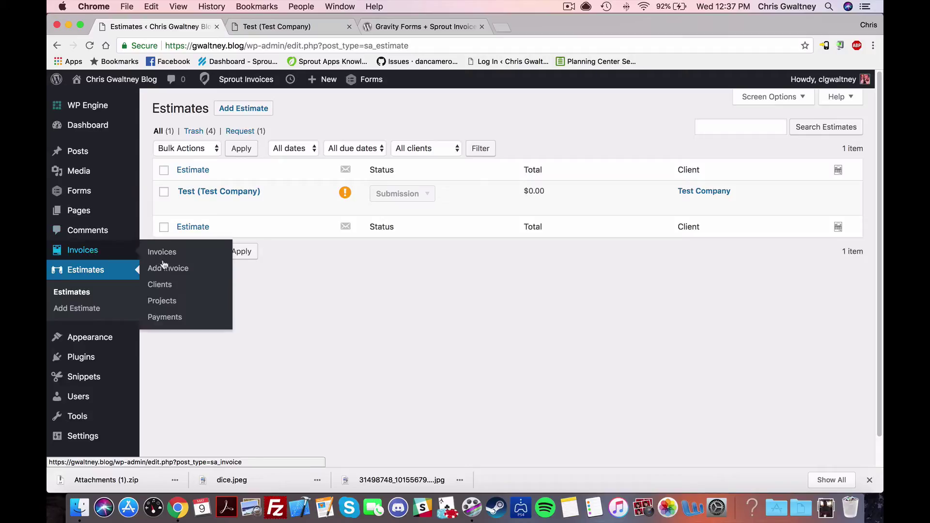
pyautogui.click(158, 291)
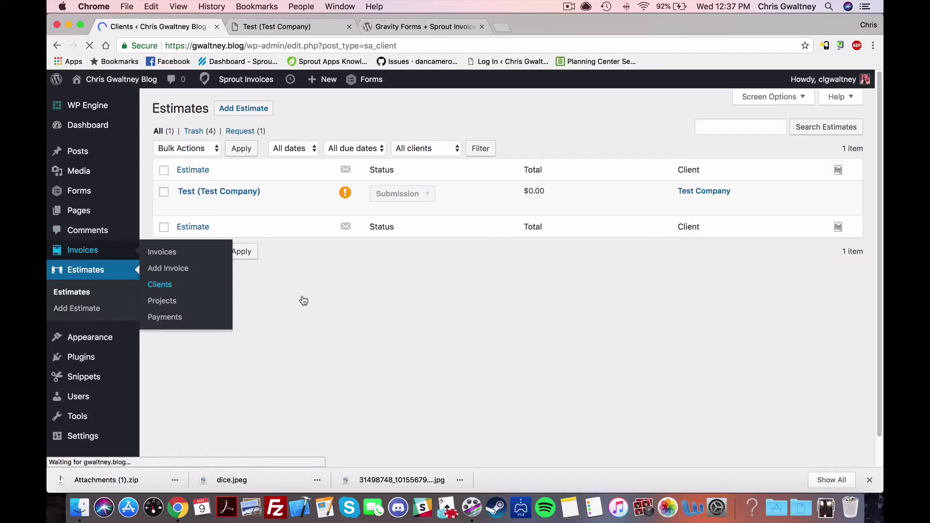